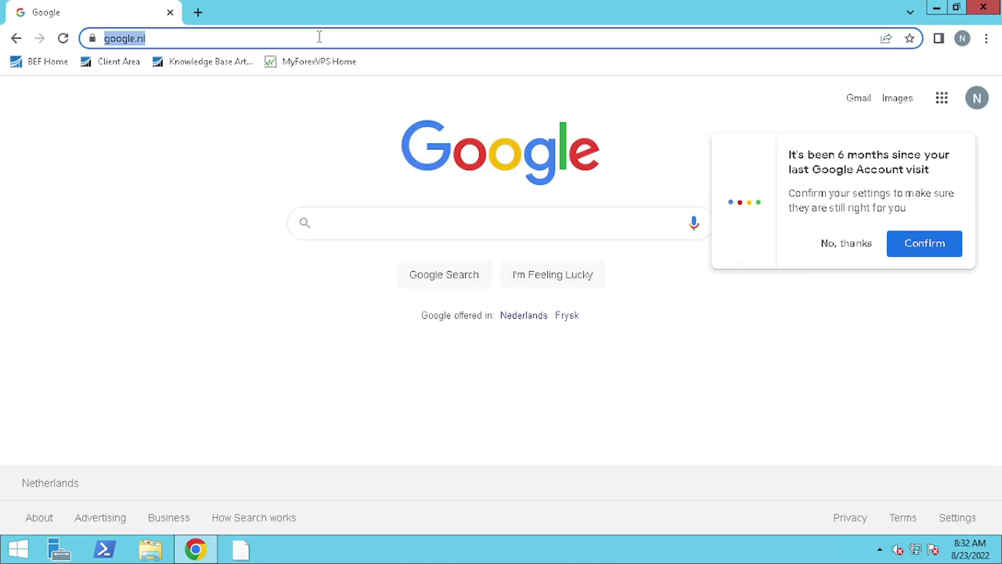
Search Google for 'fbs' and open the FBS ad's Trading Platforms section
type("fbs")
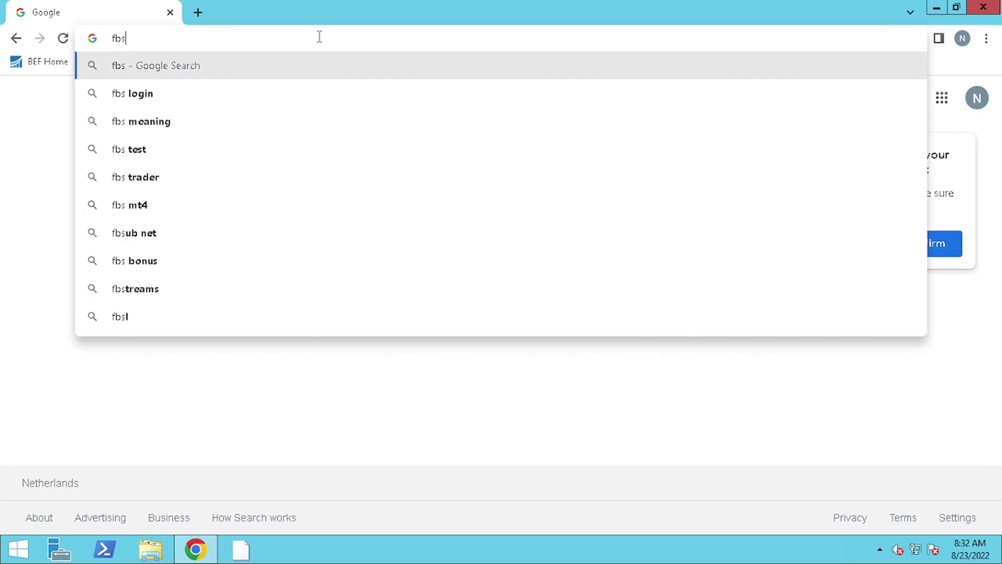
key("Return")
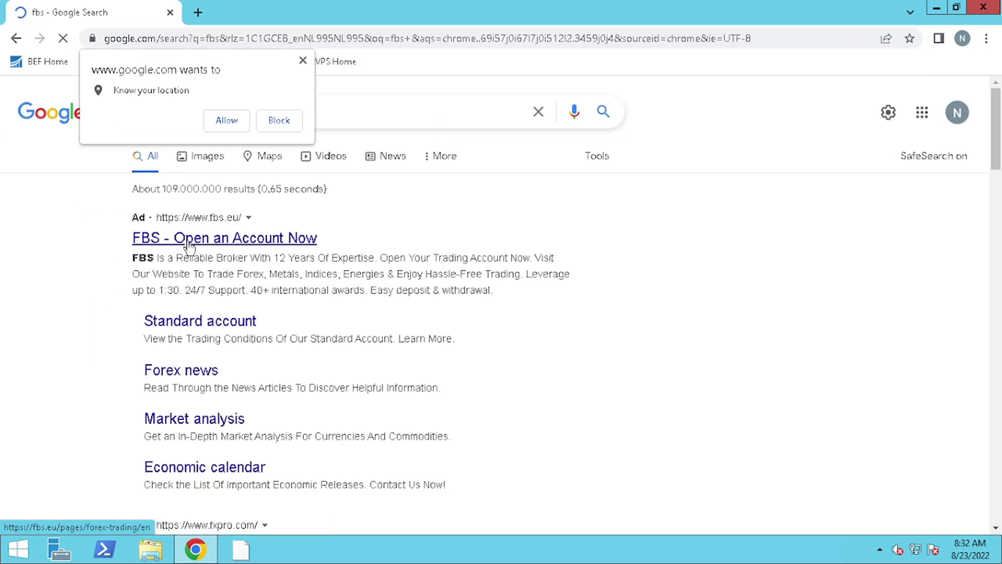
left_click(189, 241)
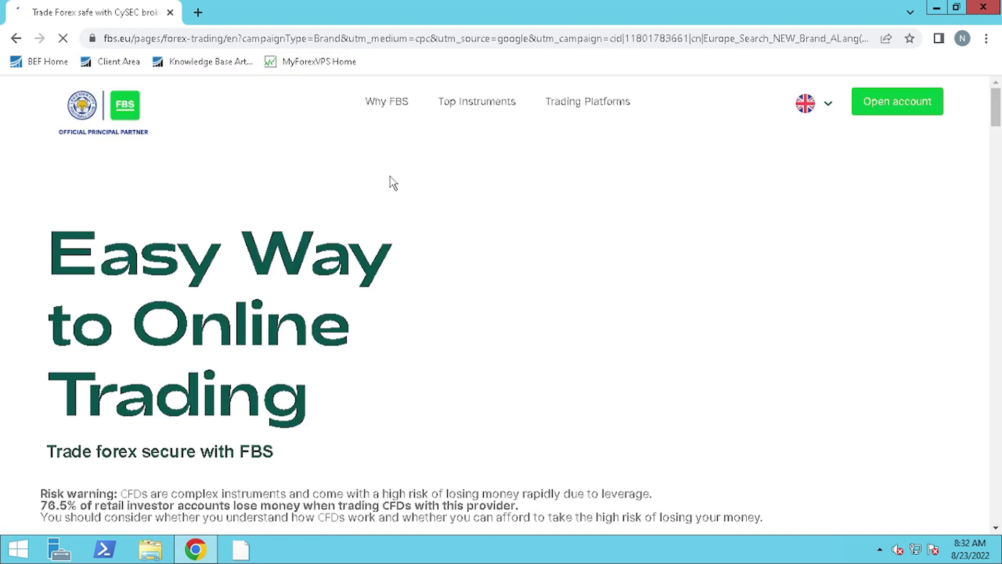
left_click(595, 112)
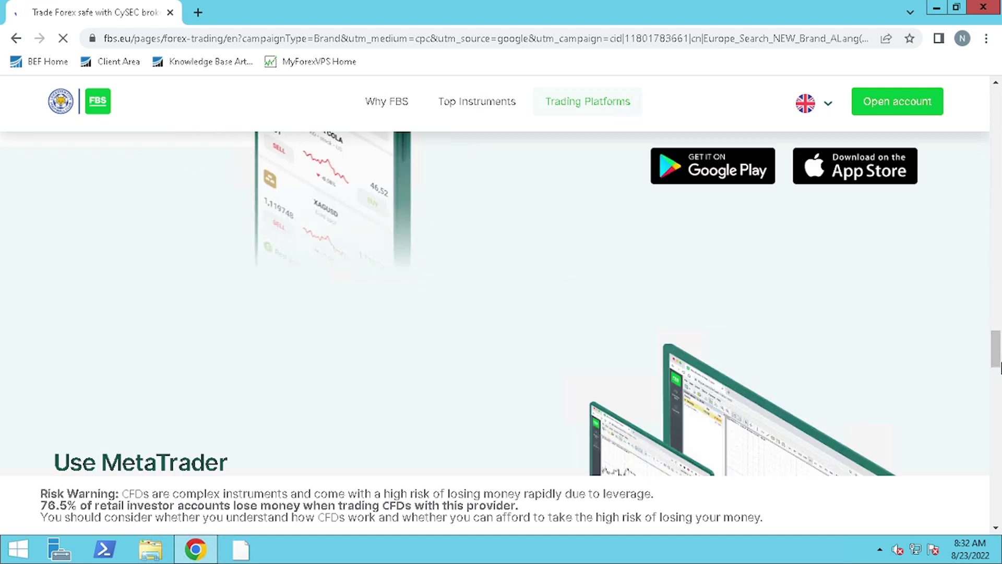
Browse the FBS account types and download the fbs5setup MT5 installer
left_click(998, 324)
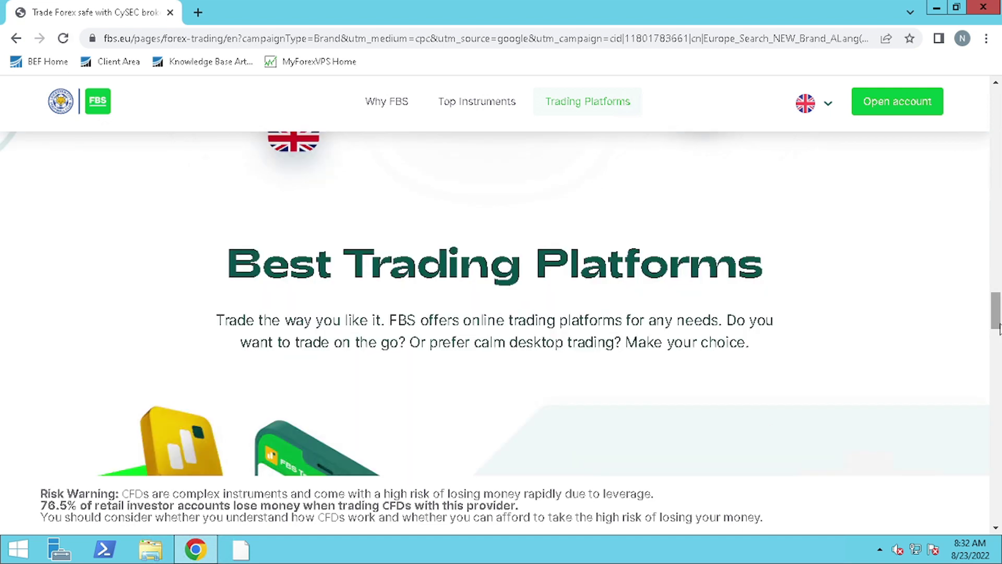
left_click(999, 185)
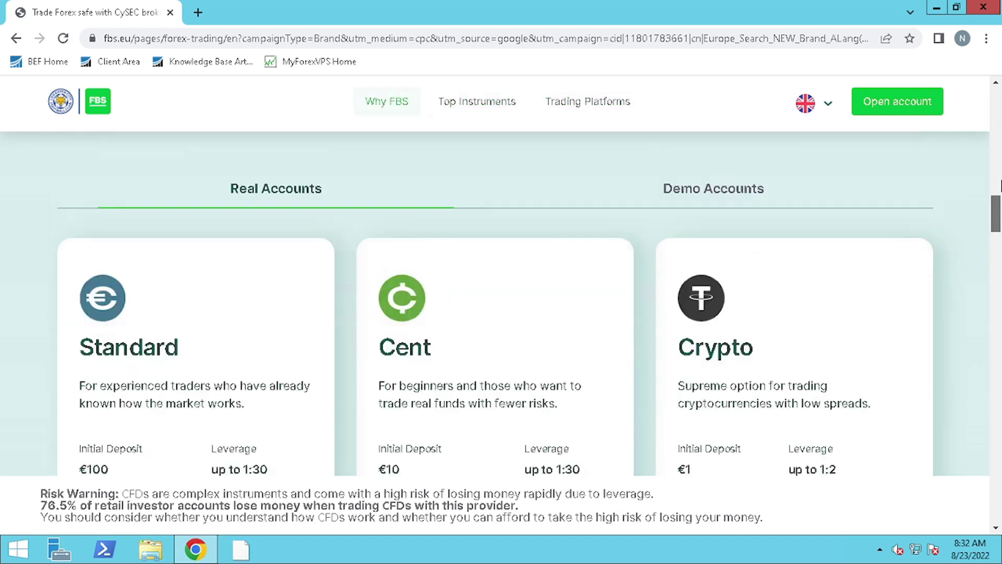
left_click(999, 185)
left_click_drag(1000, 185, 1000, 252)
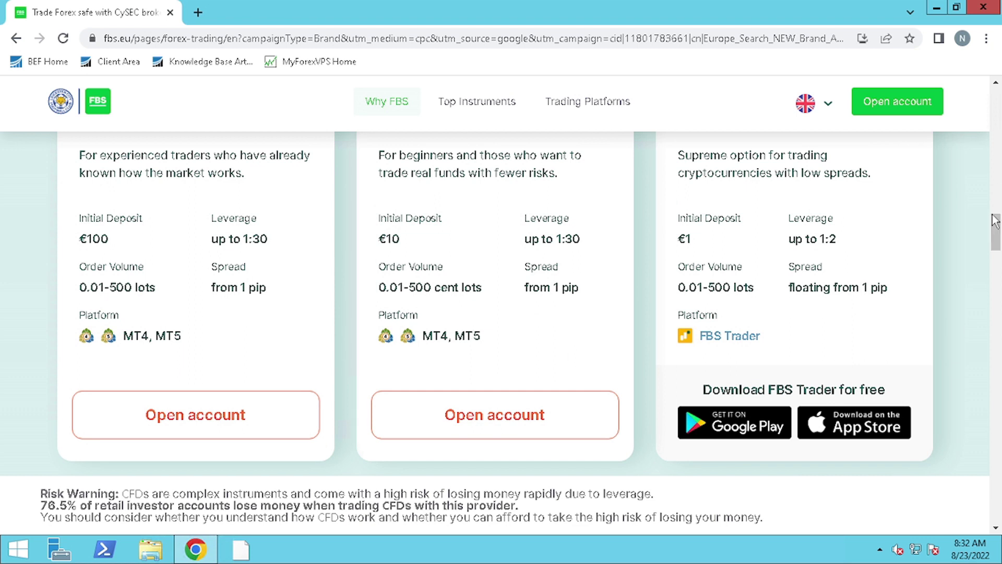
left_click_drag(1000, 229, 998, 380)
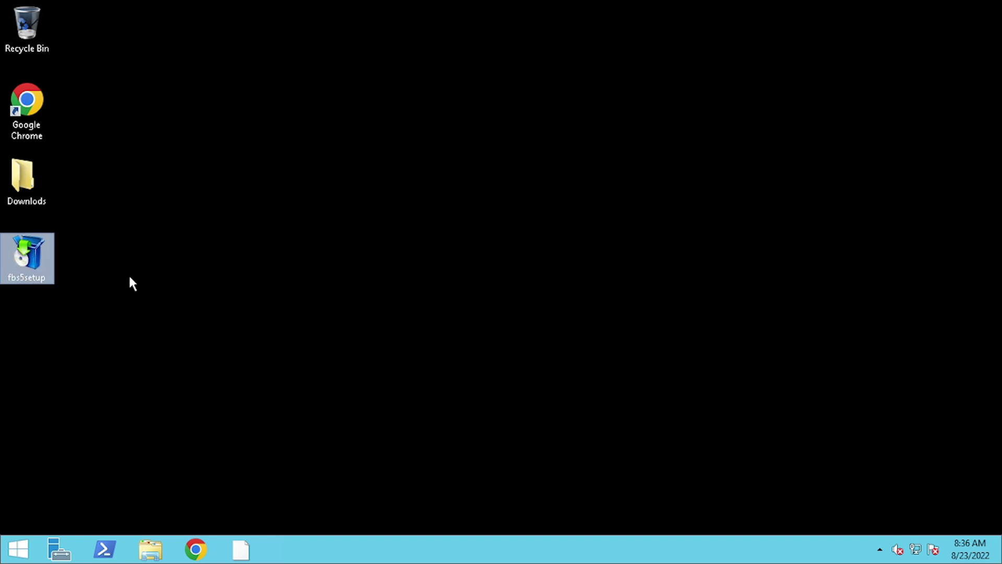
Run fbs5setup, accept the licence, and finish installing FBS MetaTrader 5
double_click(27, 277)
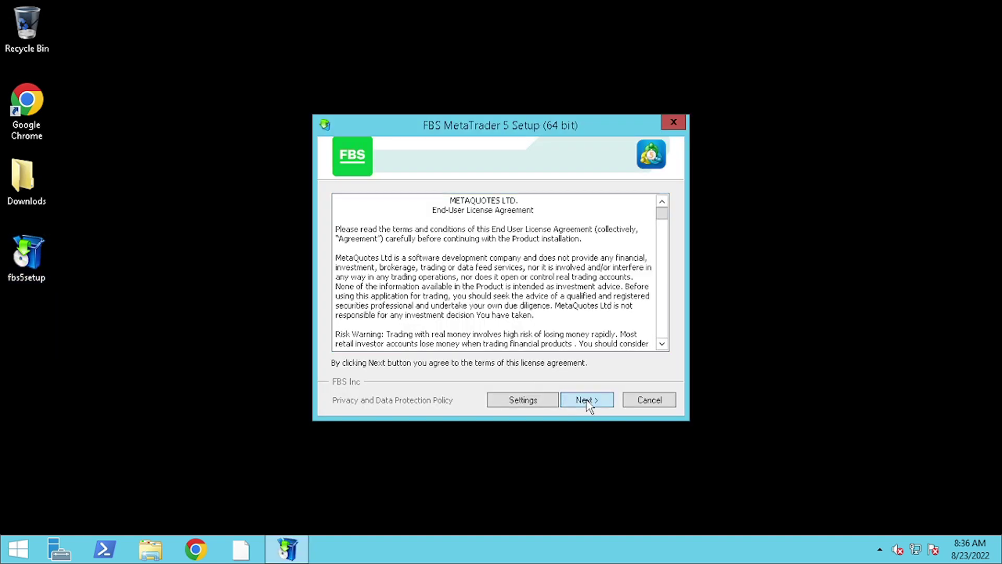
left_click(587, 401)
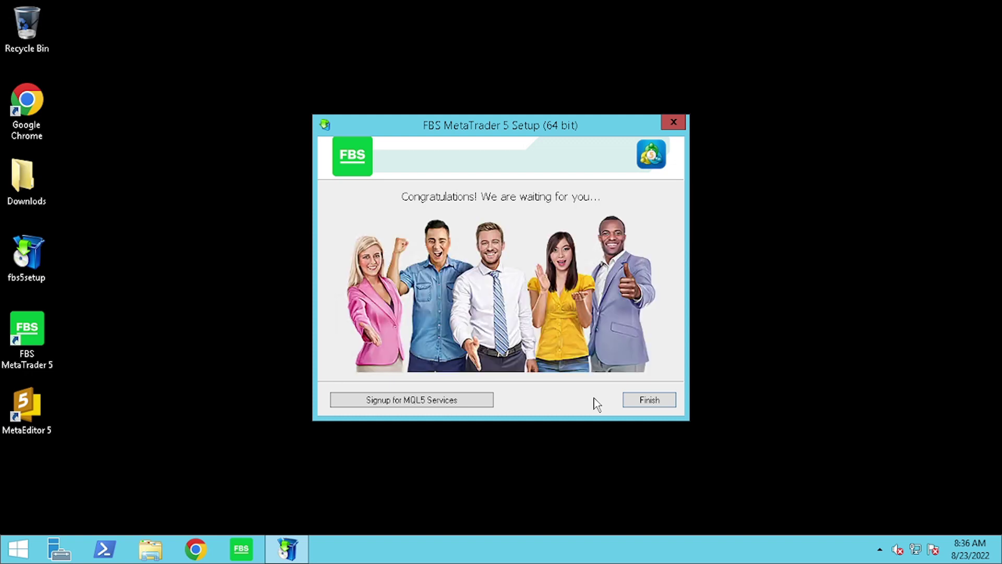
left_click(649, 400)
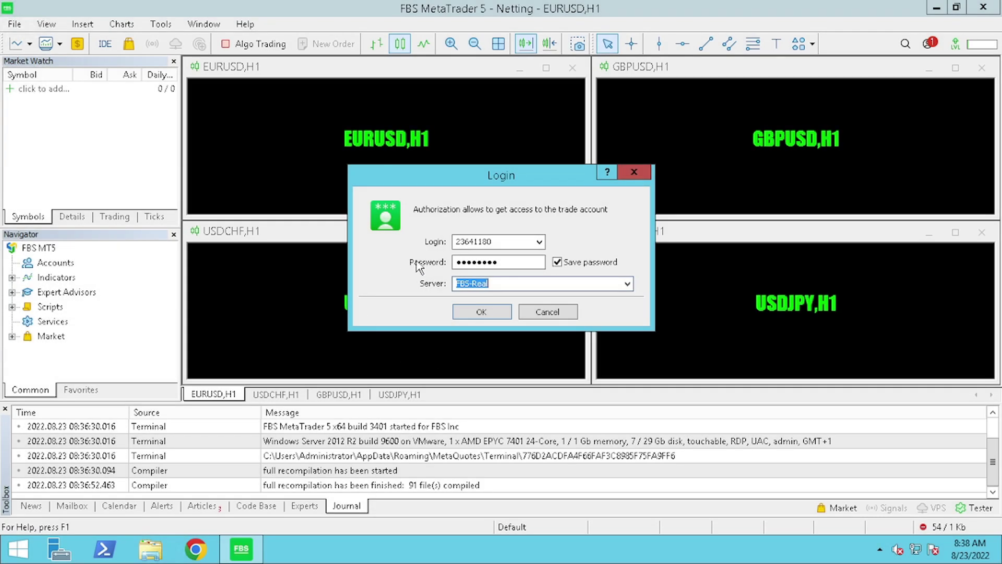
Log into the trading account with its login and password on the FBS-Real server
double_click(497, 241)
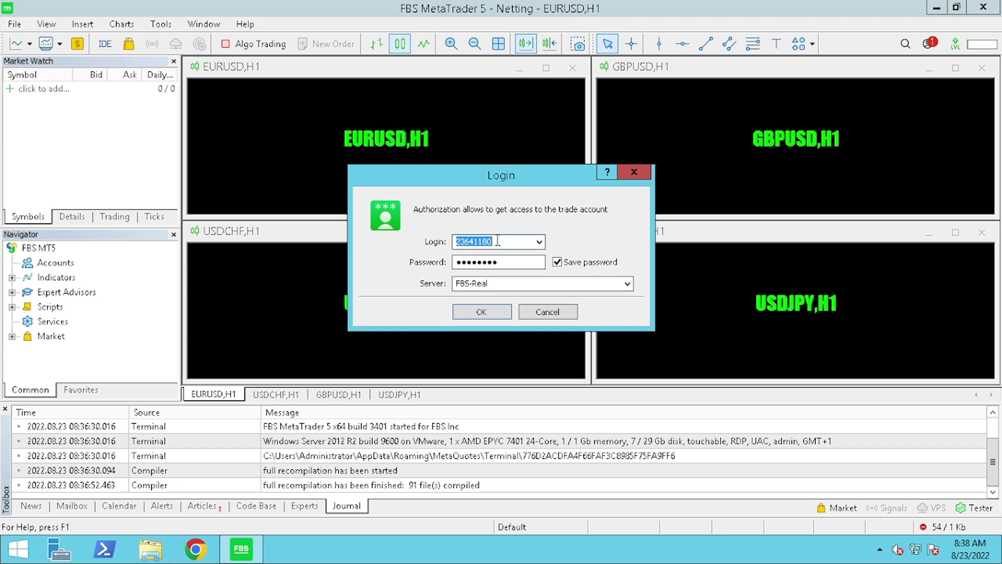
left_click(507, 266)
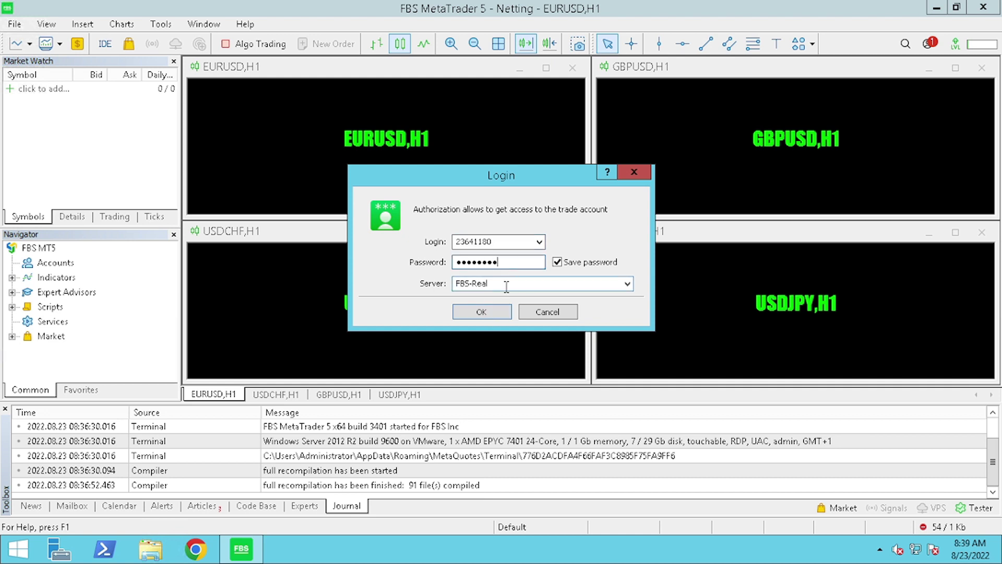
left_click(508, 285)
left_click(628, 284)
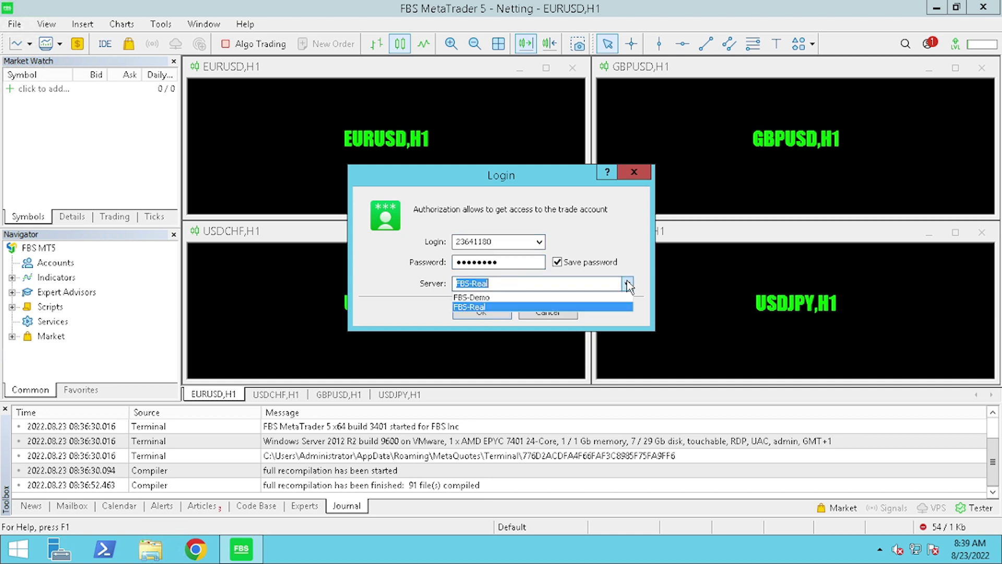
left_click(586, 306)
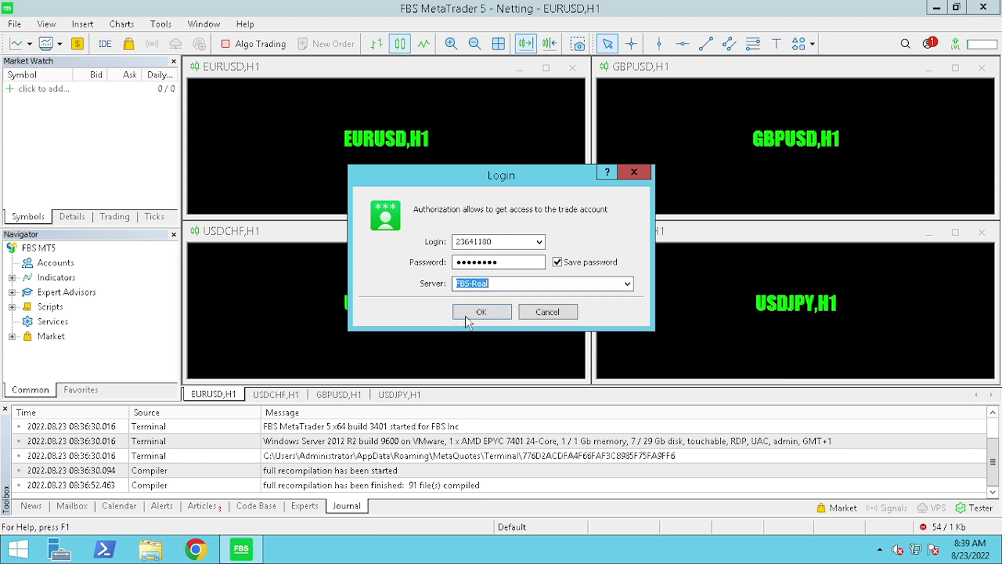
left_click(470, 311)
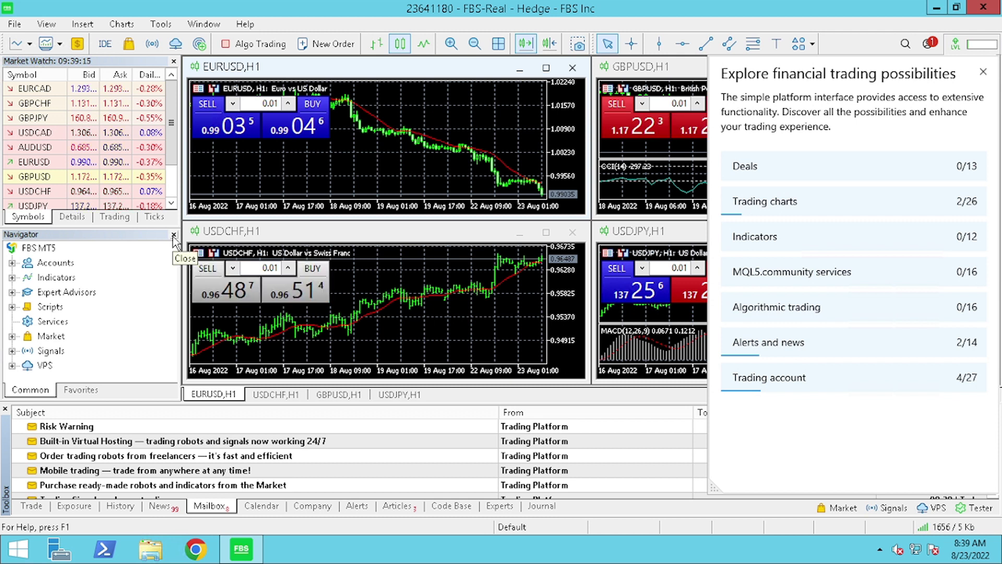
Close the Explore panel, show the Trade tab balance, and sign in to MQL5.community
left_click(983, 72)
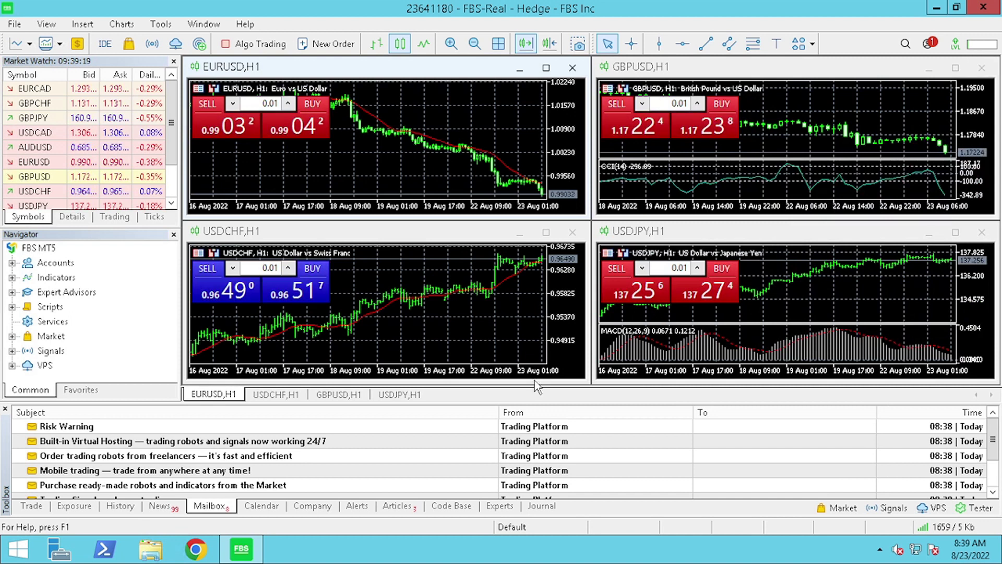
left_click(25, 506)
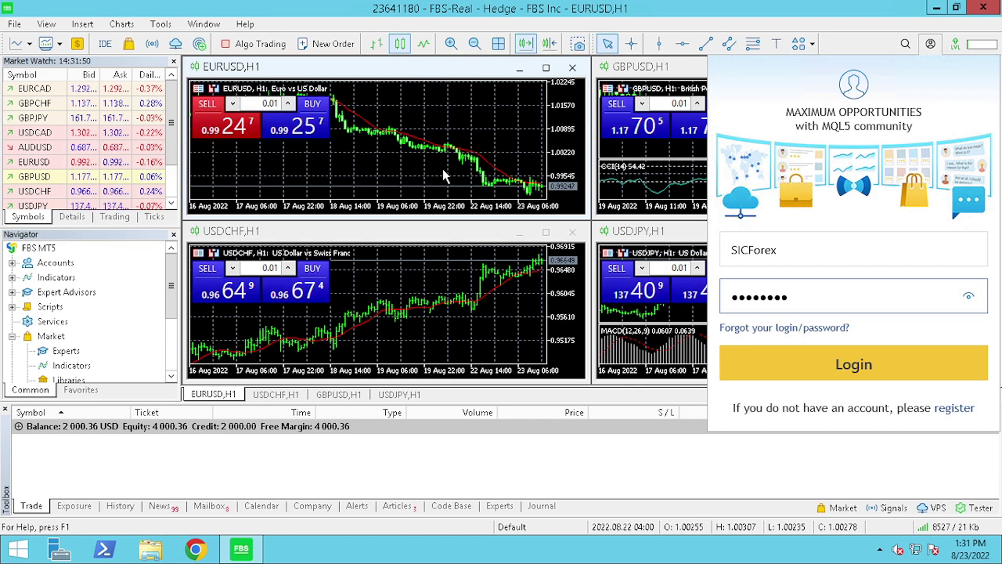
left_click(855, 366)
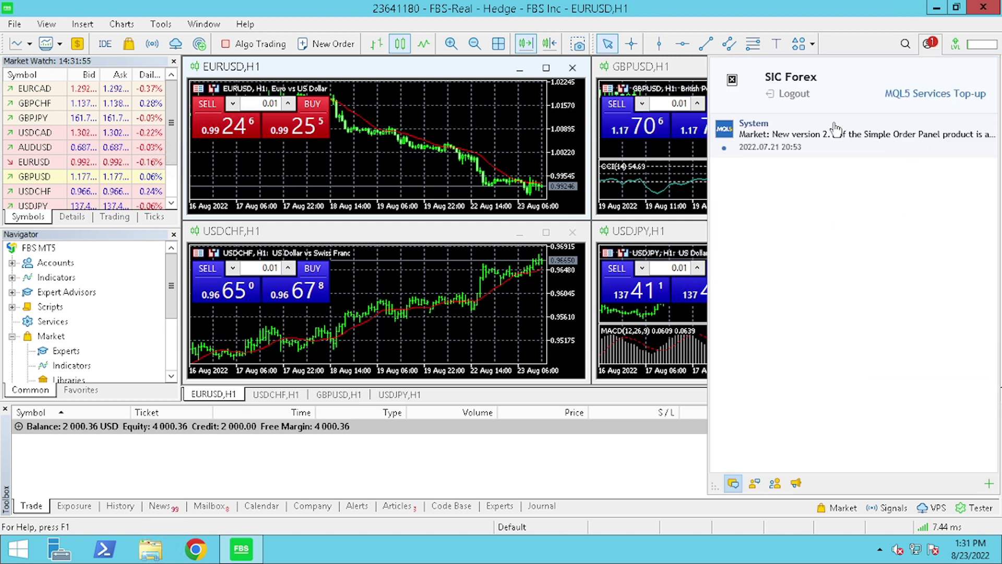
left_click(929, 47)
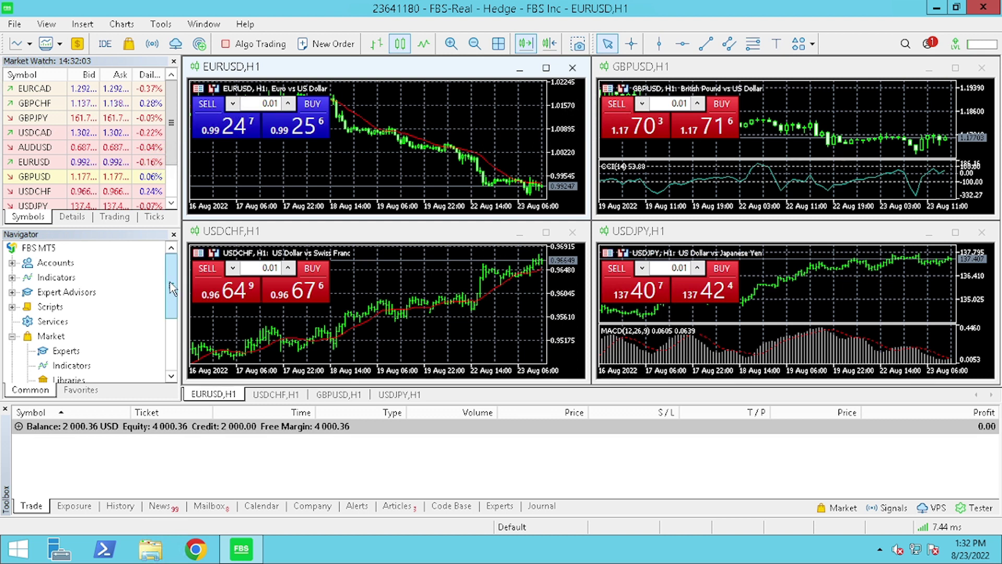
left_click_drag(173, 289, 170, 281)
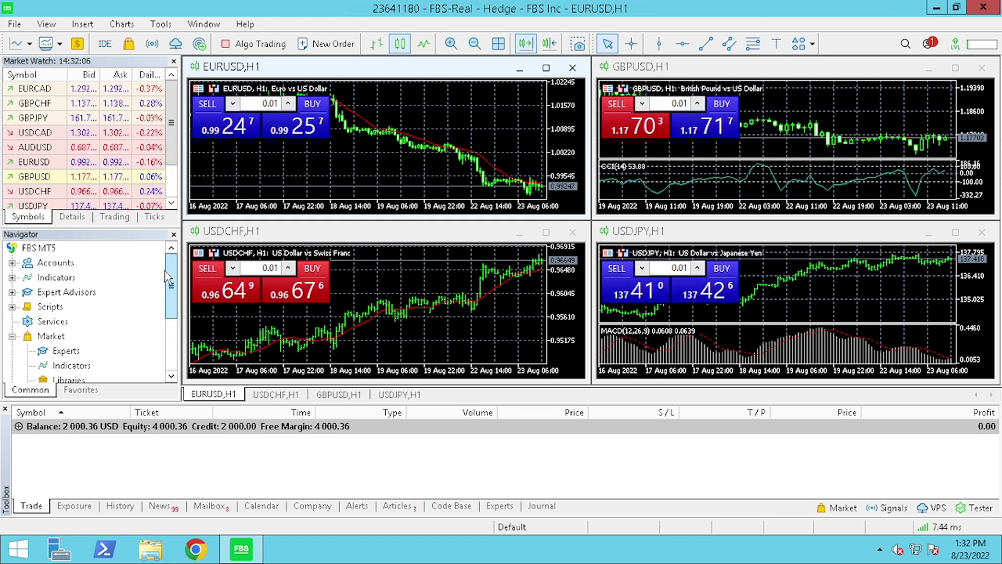
Download the free Dark Venus MT5 expert advisor from the Market Experts catalogue
double_click(61, 351)
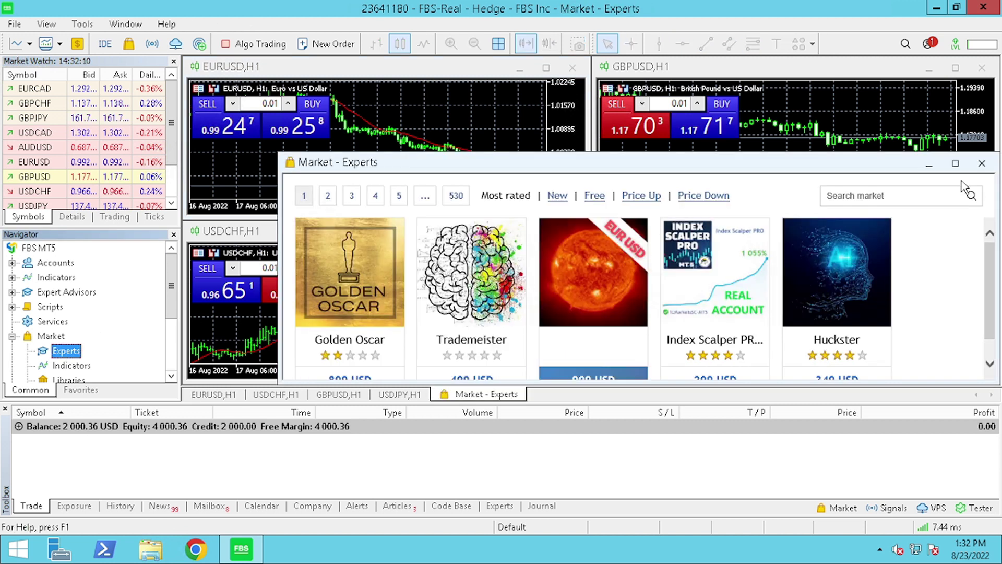
left_click(595, 197)
mouse_move(594, 238)
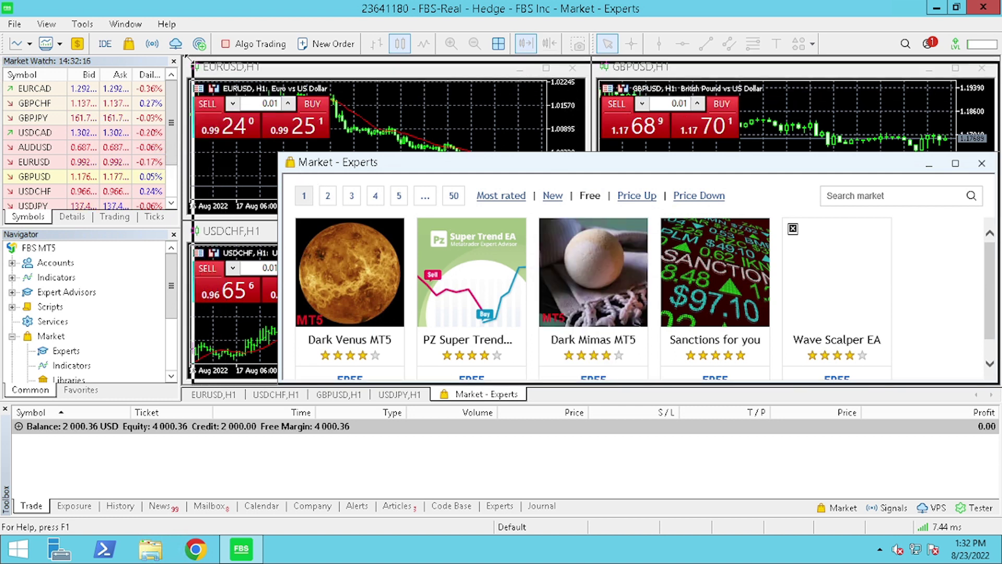
left_click_drag(183, 57, 184, 58)
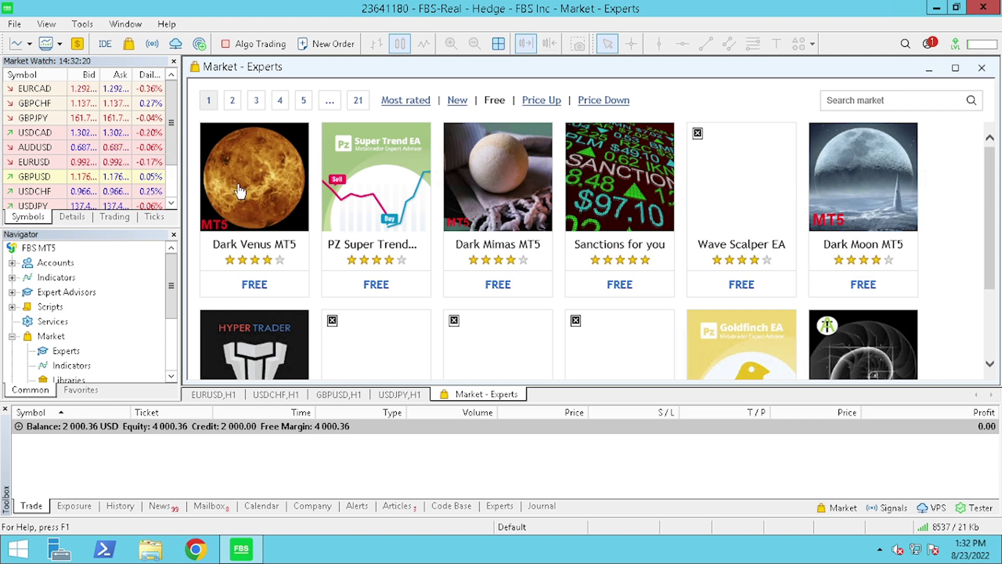
mouse_move(246, 197)
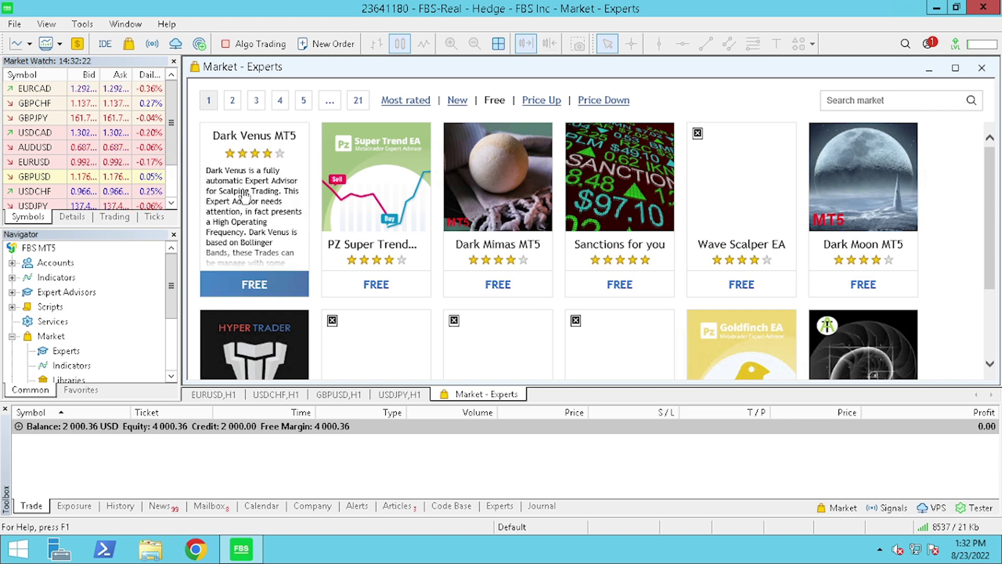
left_click(246, 198)
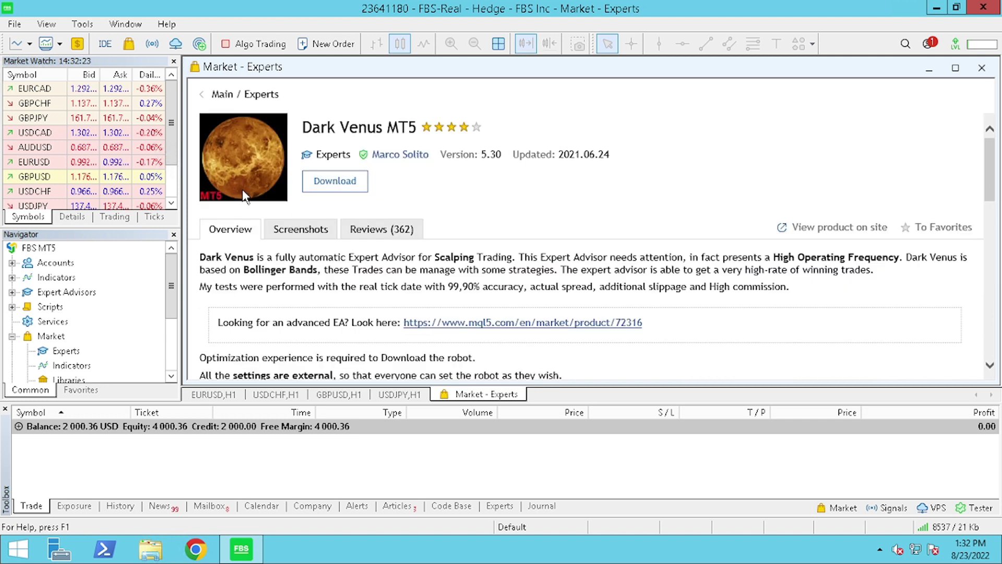
left_click(333, 186)
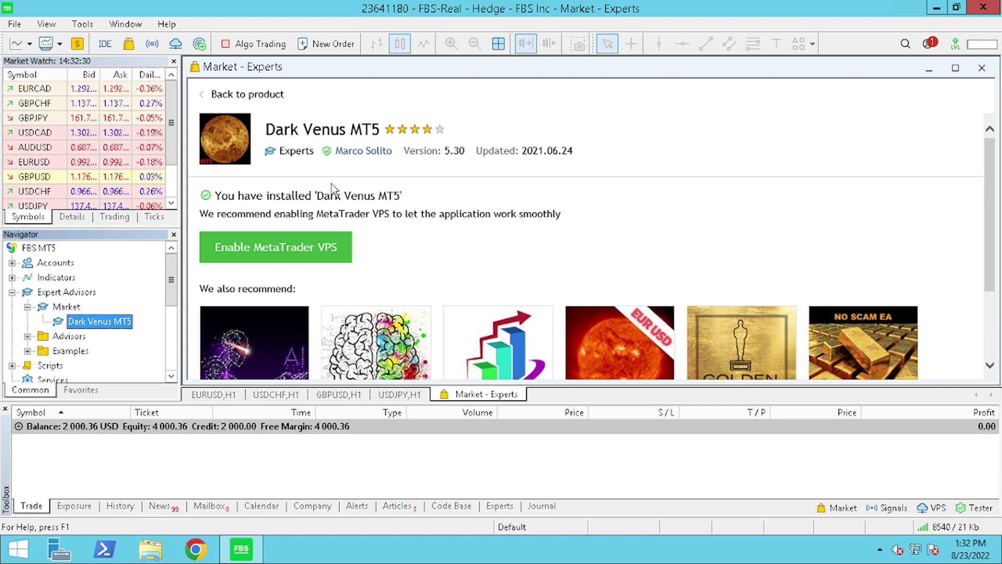
left_click(981, 68)
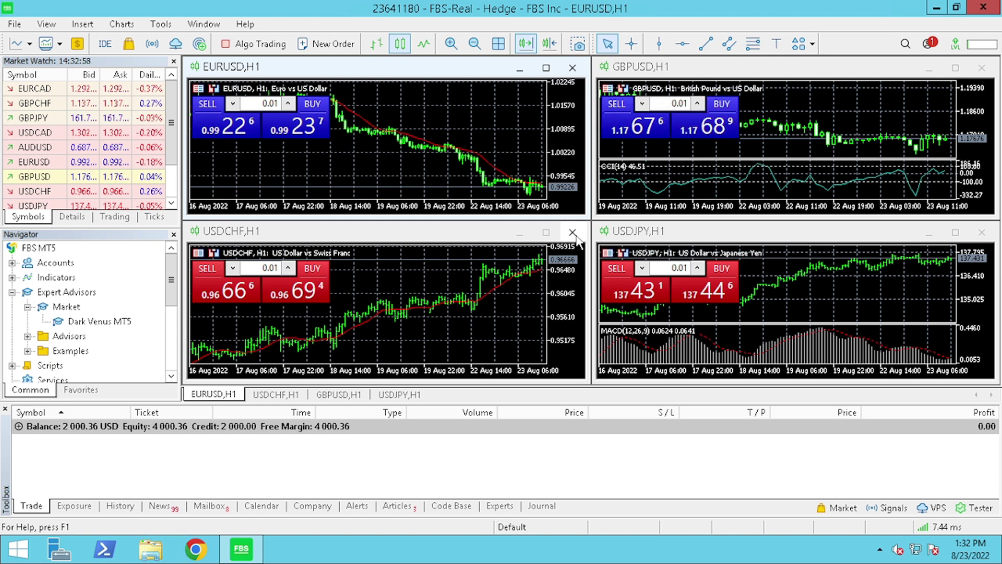
Close the USDCHF, USDJPY and GBPUSD charts and maximise the EURUSD H1 chart
left_click(573, 232)
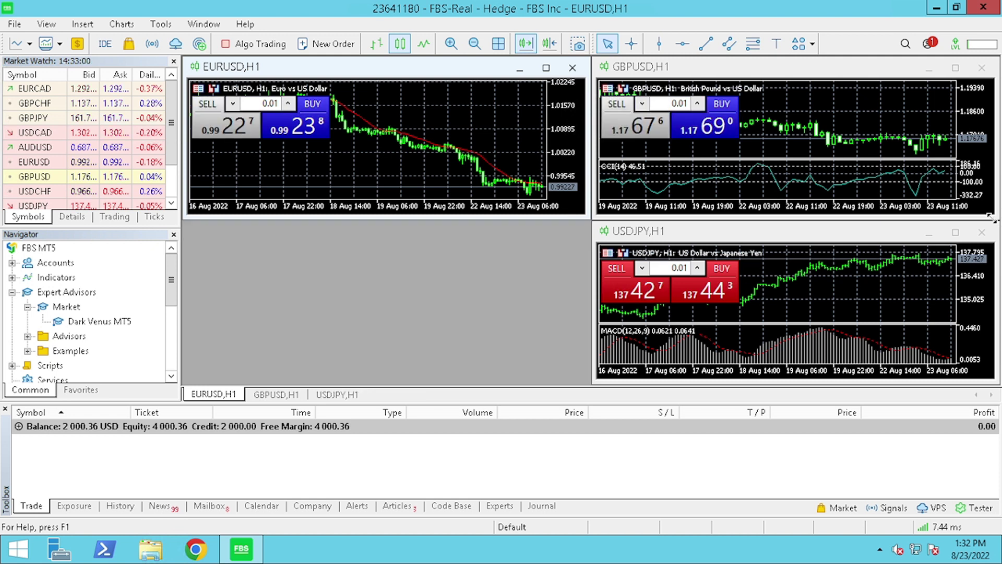
left_click(986, 234)
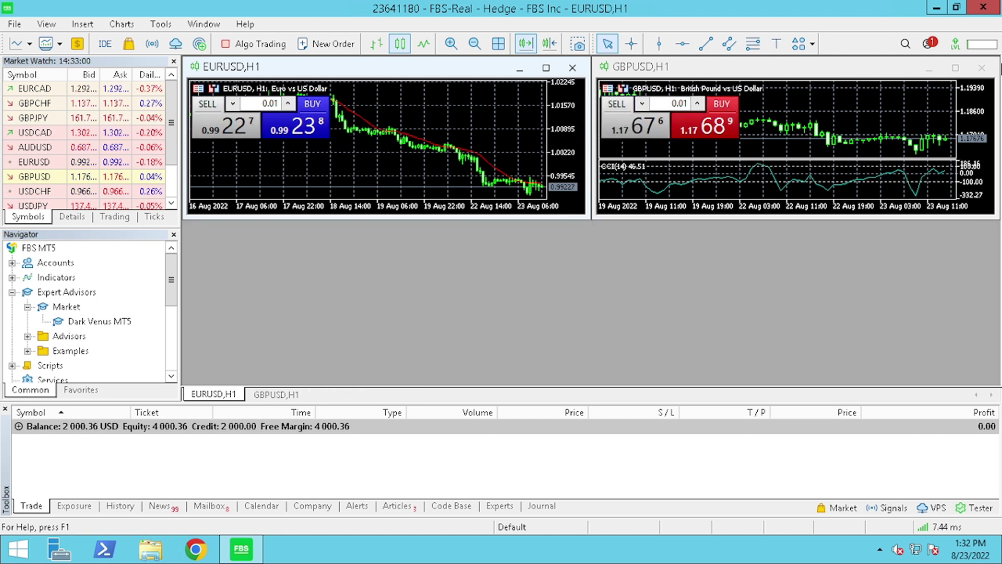
left_click(982, 68)
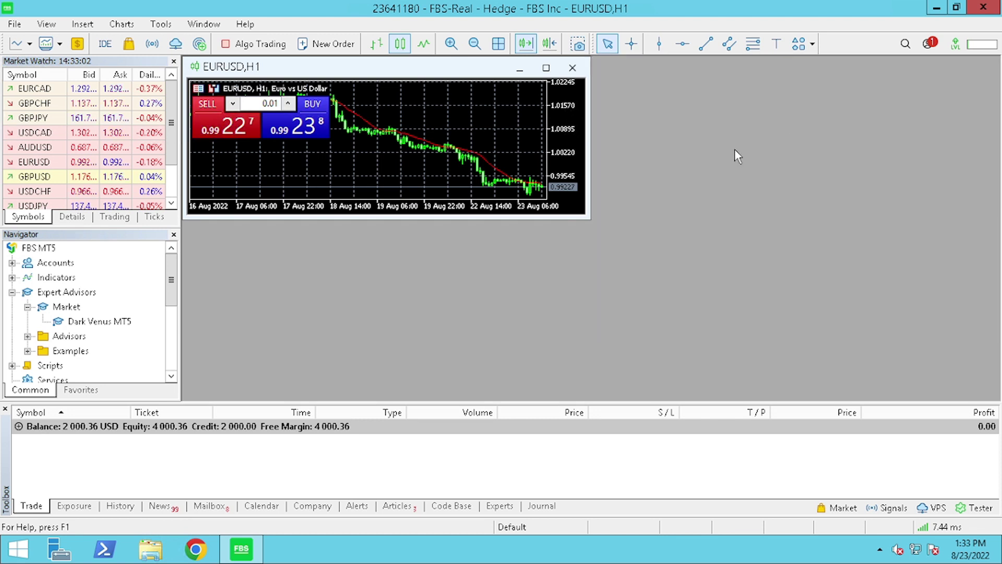
left_click(546, 67)
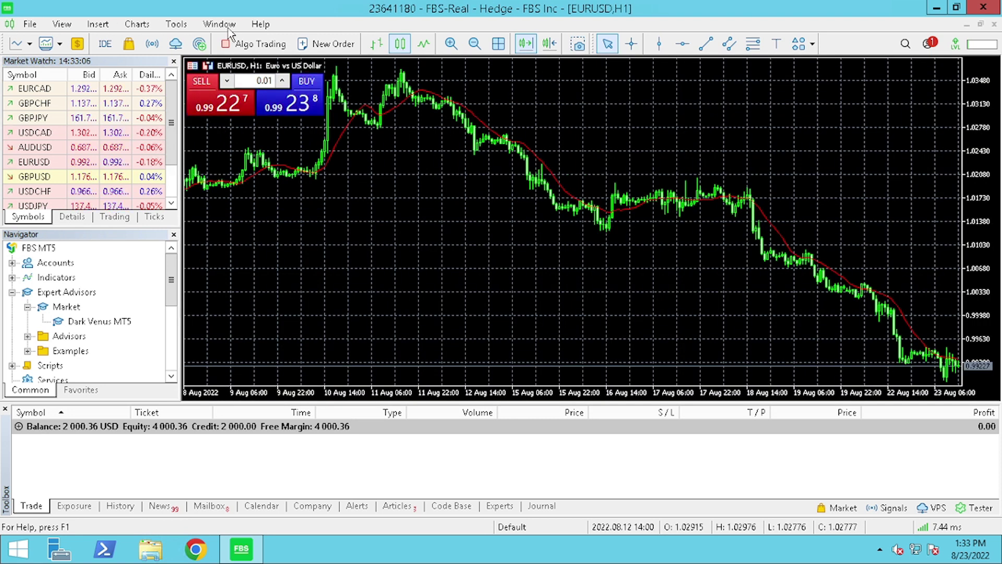
Add Bollinger Bands (period 20, deviation 2.000) with thicker lines and enable chart shift
left_click(97, 24)
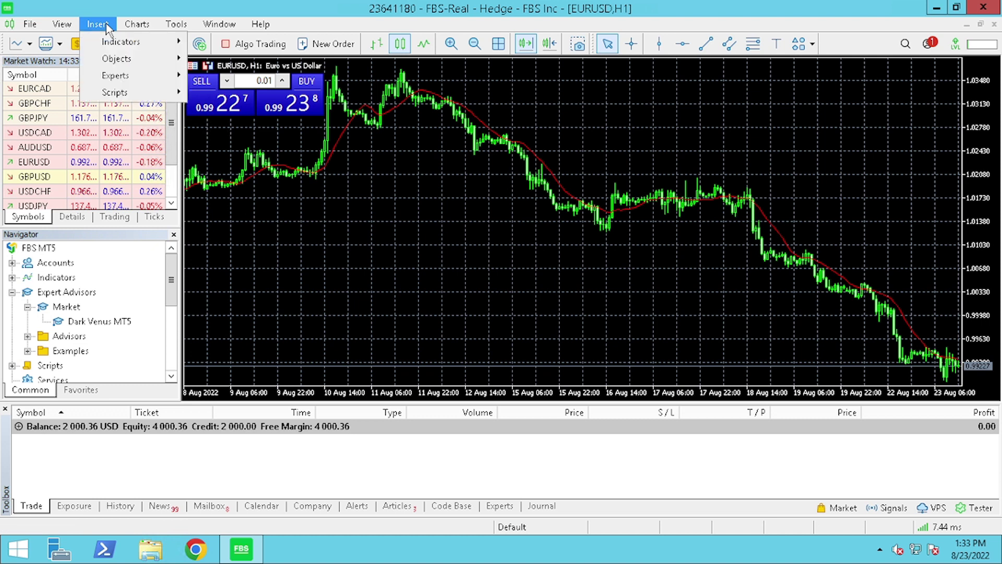
mouse_move(116, 49)
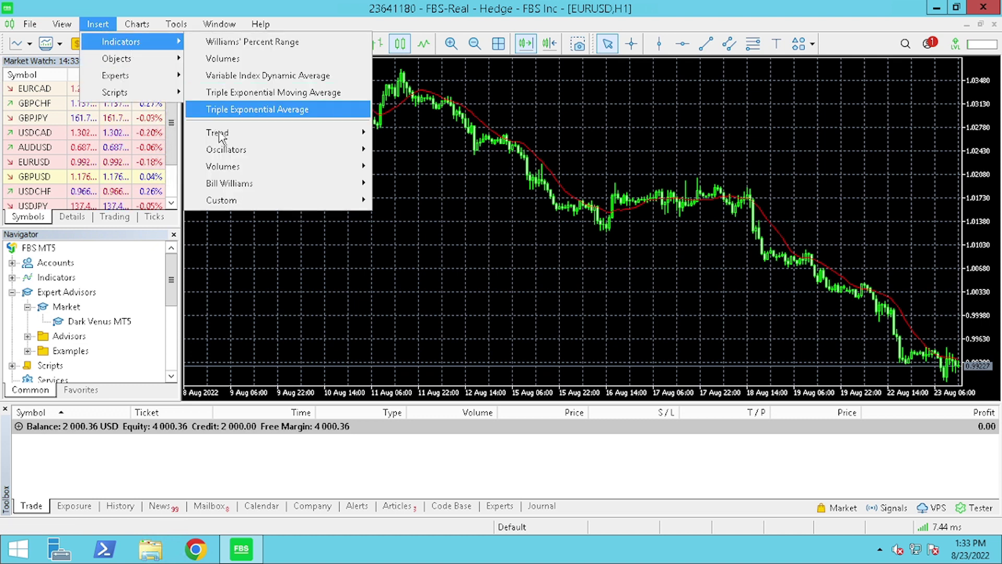
mouse_move(225, 138)
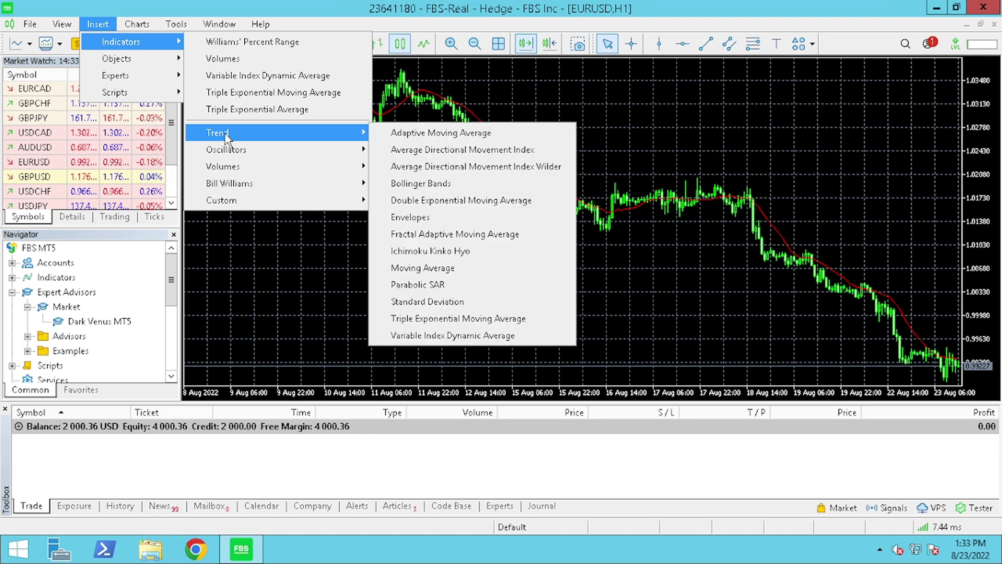
left_click(413, 184)
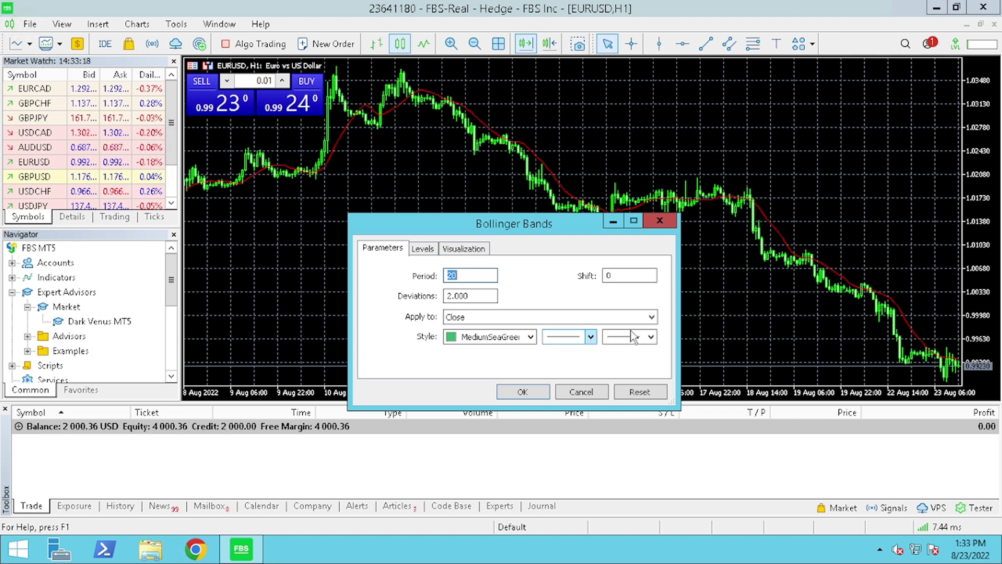
left_click(651, 336)
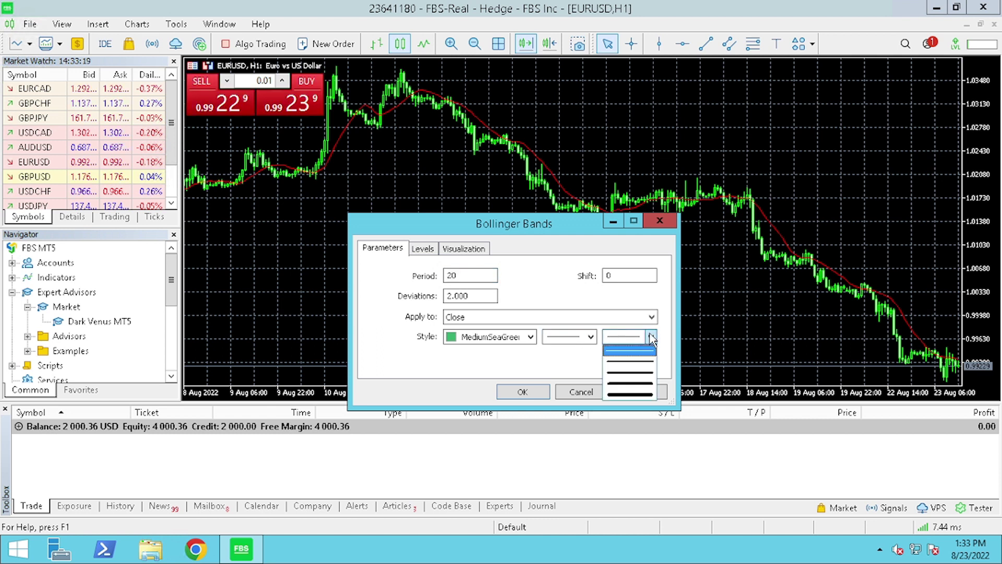
left_click(641, 362)
left_click(521, 392)
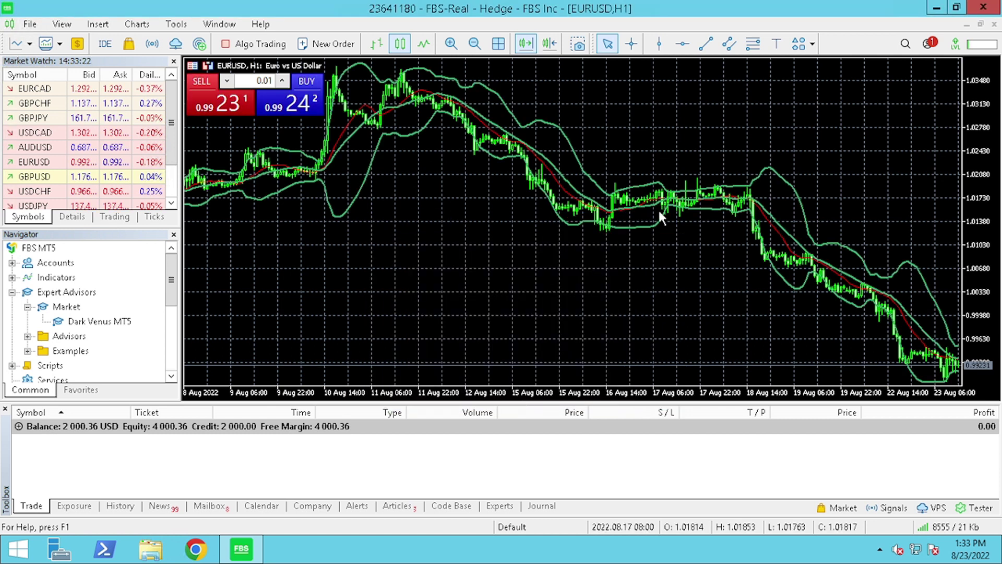
left_click(550, 44)
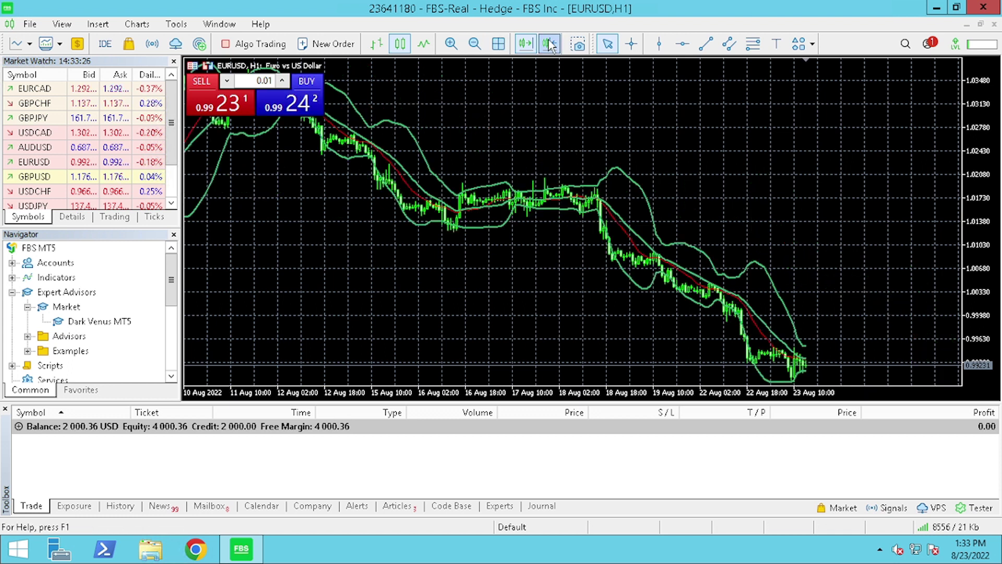
Switch the EURUSD chart to the 15-minute timeframe
right_click(589, 86)
mouse_move(649, 214)
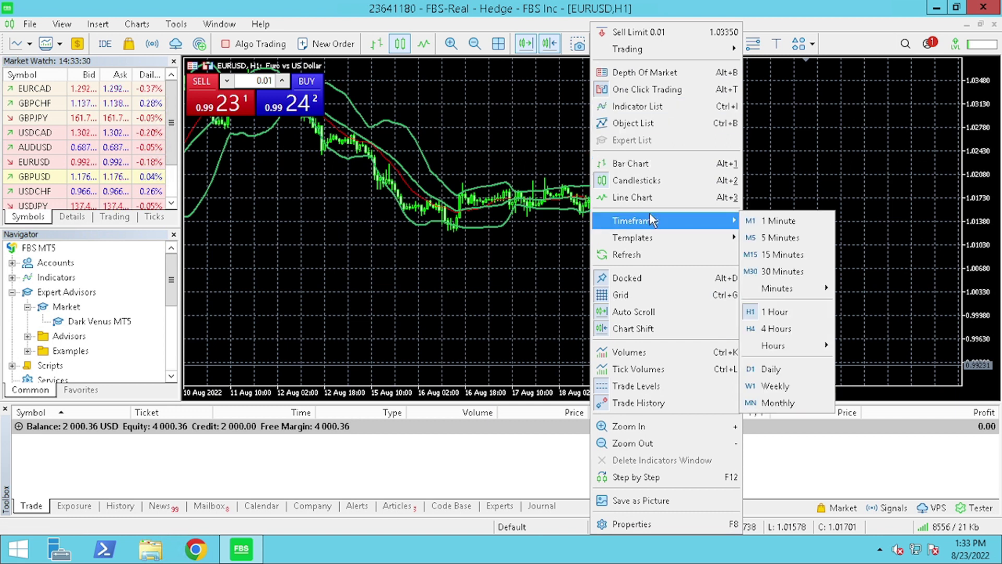
left_click(757, 257)
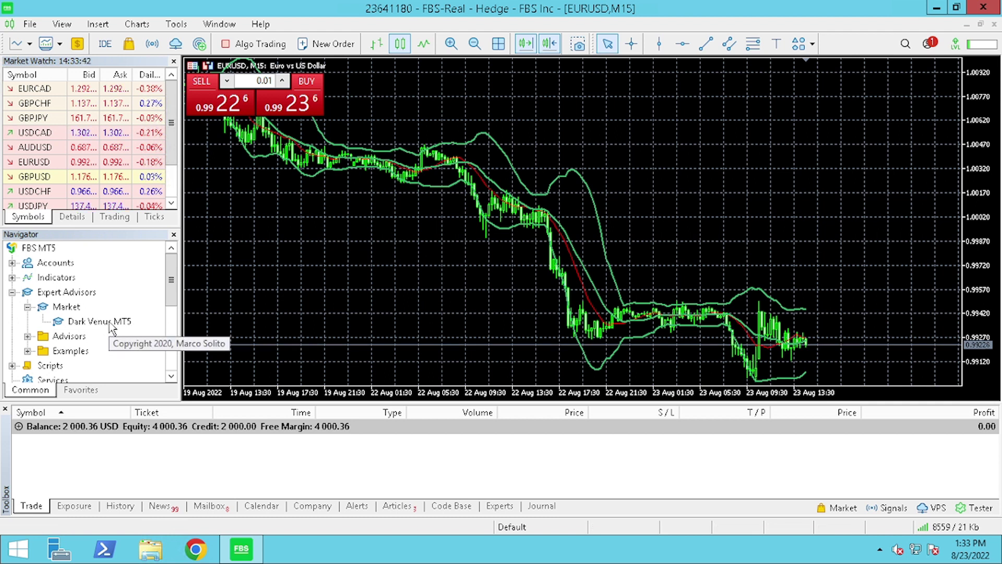
Try dragging Dark Venus MT5 onto the chart, then enable Algo Trading
left_click_drag(107, 326, 426, 283)
left_click_drag(834, 177, 102, 327)
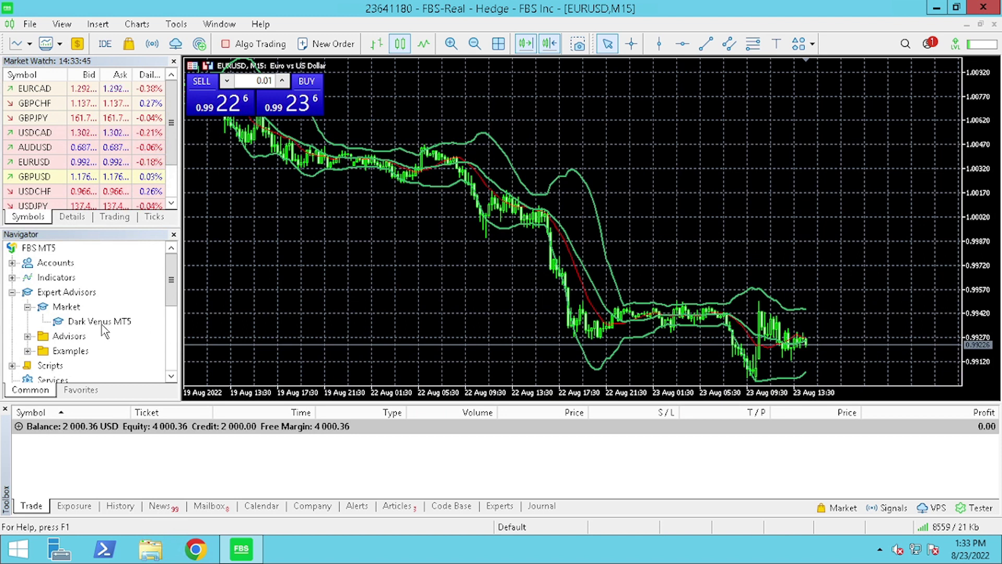
left_click(264, 54)
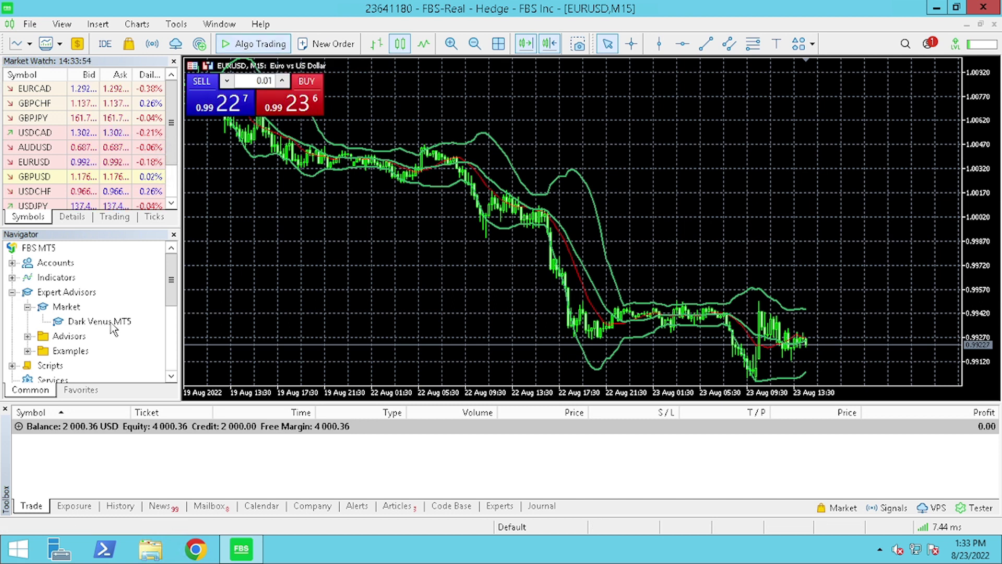
Attach Dark Venus MT5 to the chart with inputs loaded from Desktop\Dark Venus_set_15m.set
left_click_drag(114, 328, 680, 178)
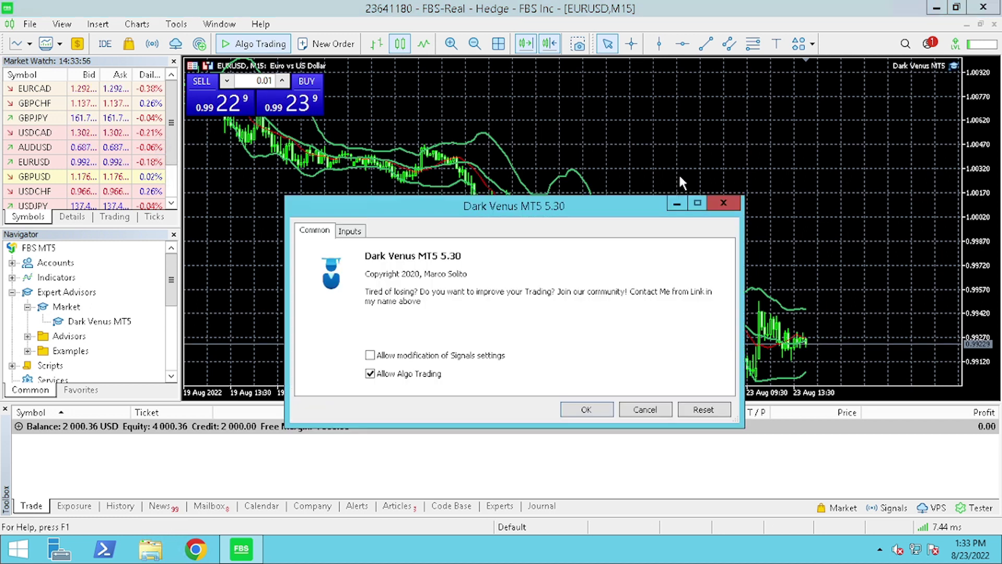
left_click(353, 233)
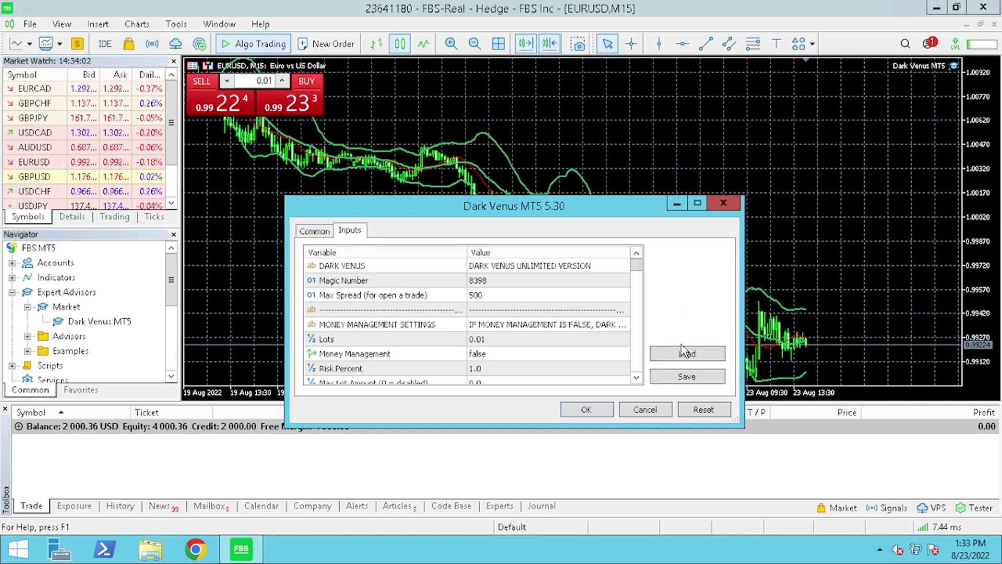
left_click(673, 356)
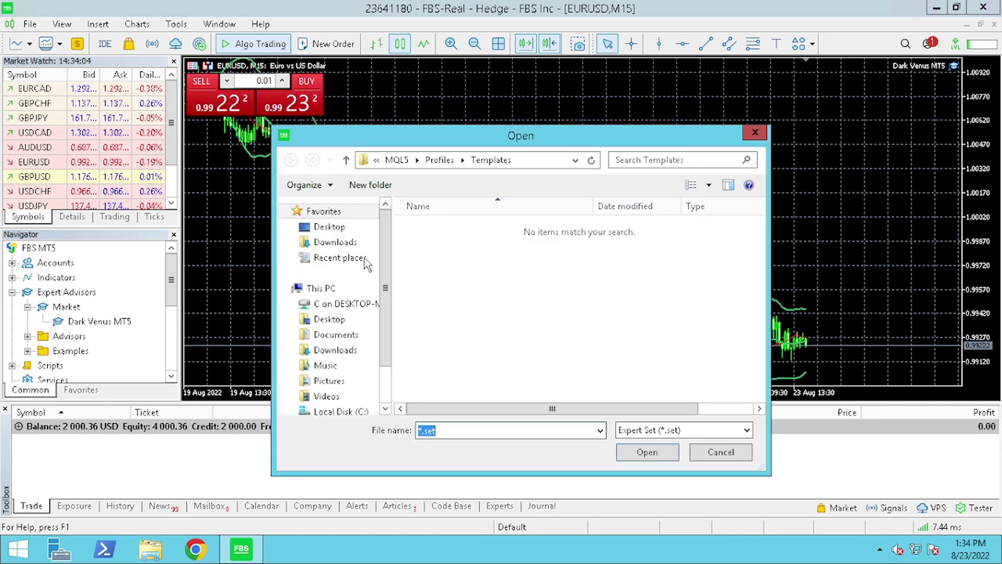
left_click(344, 232)
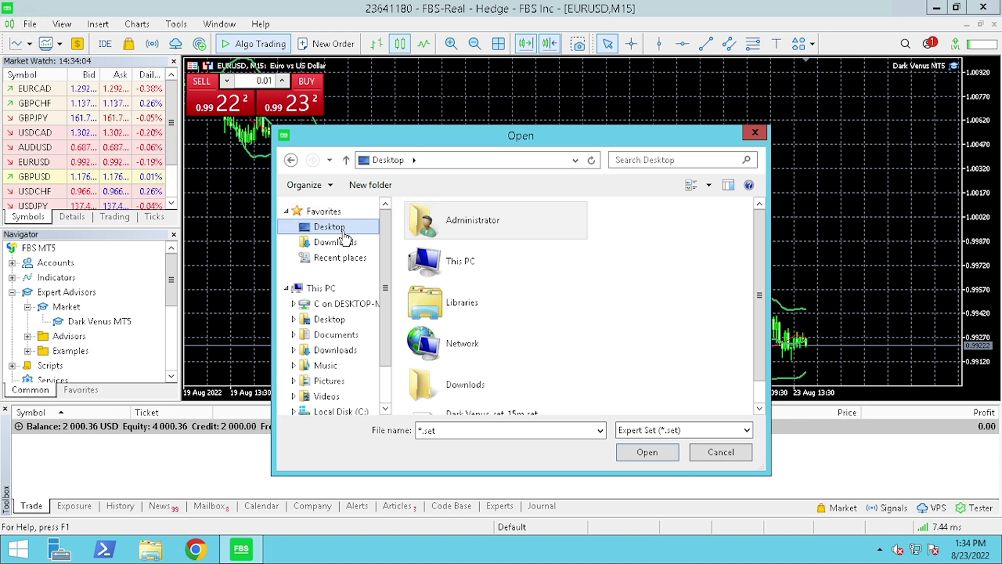
left_click_drag(757, 224, 768, 338)
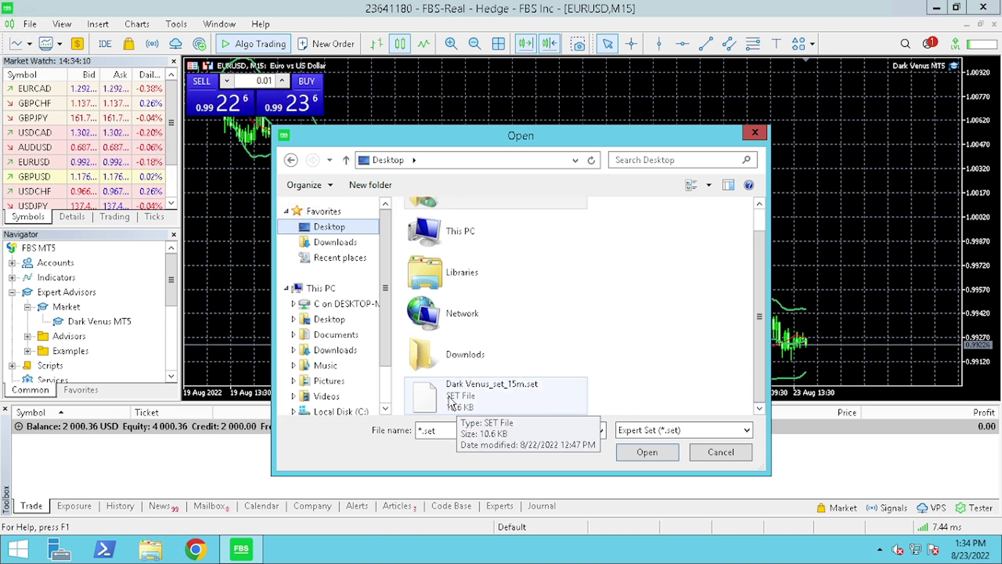
left_click(524, 405)
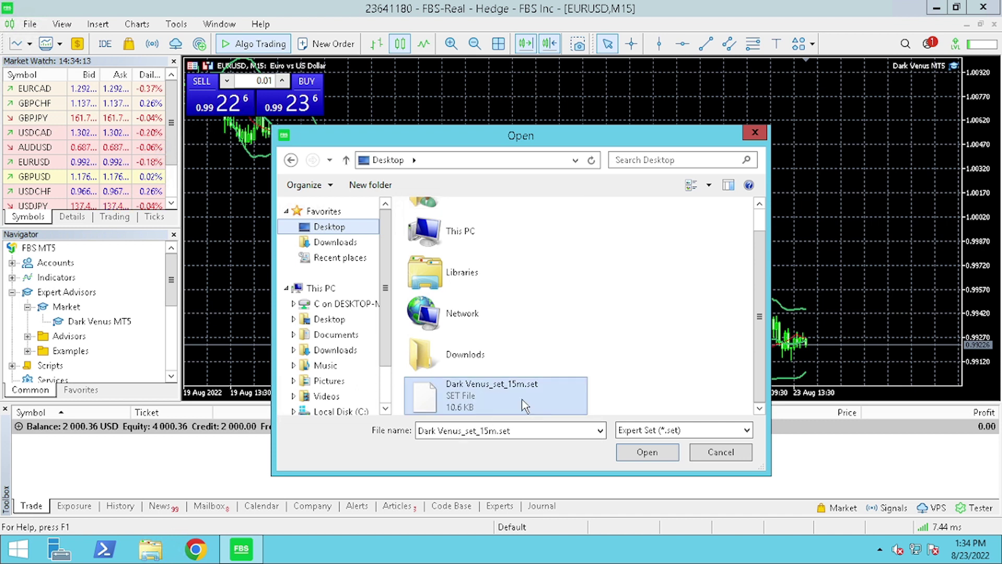
left_click(640, 453)
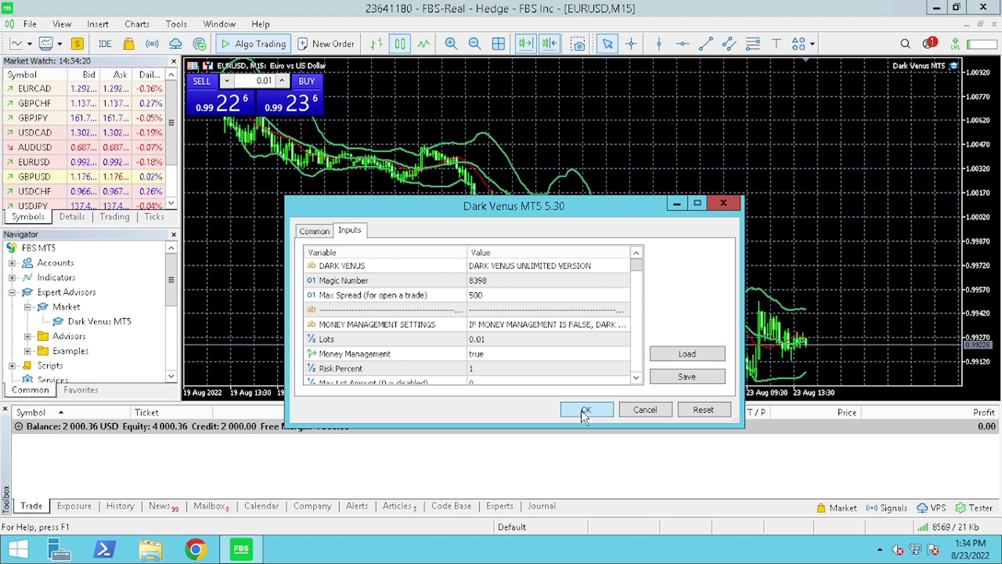
left_click(585, 411)
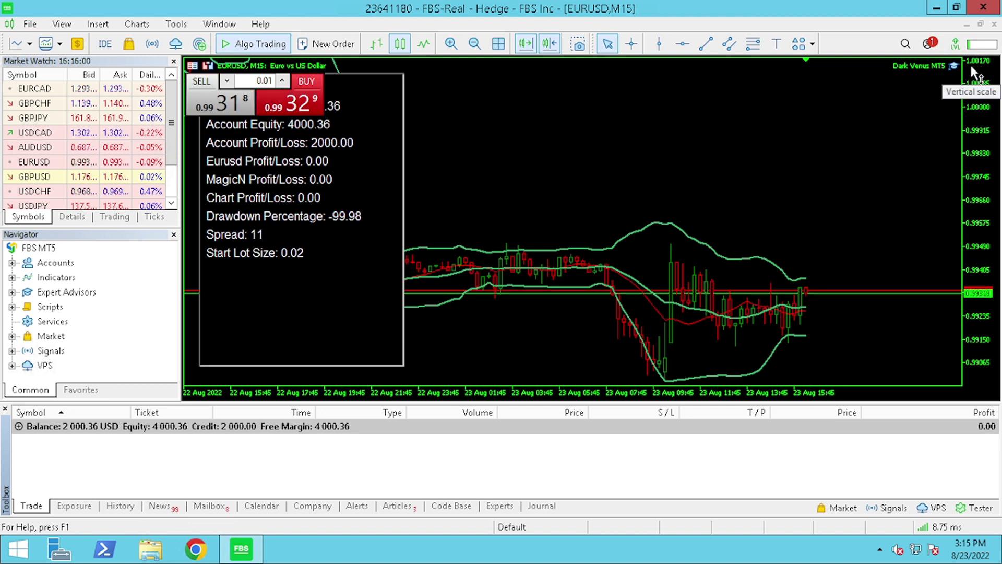
Place a vertical line on a 23 Aug bar and check the Journal log
left_click(659, 44)
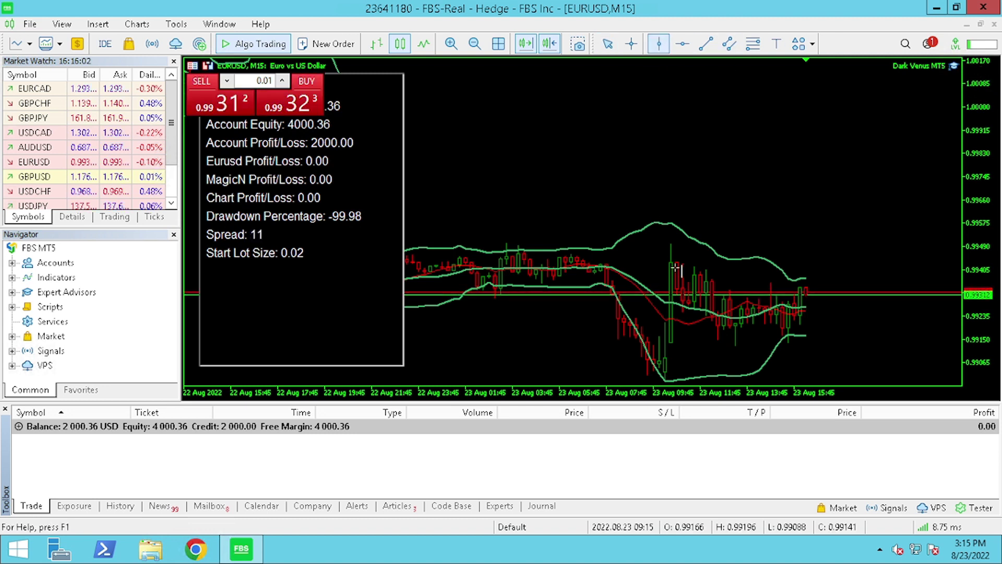
left_click(701, 288)
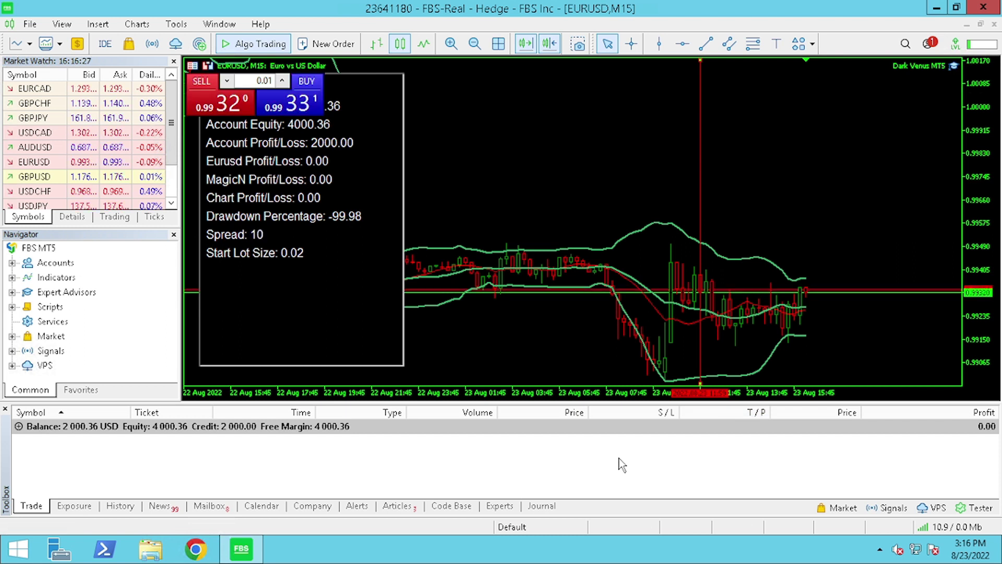
left_click(550, 508)
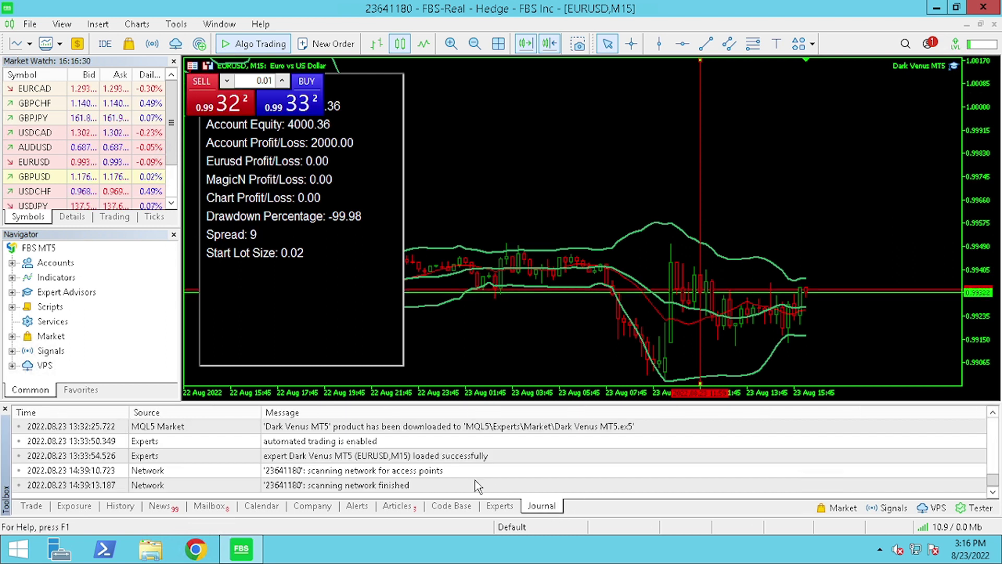
Show the Experts log in the Toolbox to confirm automated trading is enabled
left_click(500, 506)
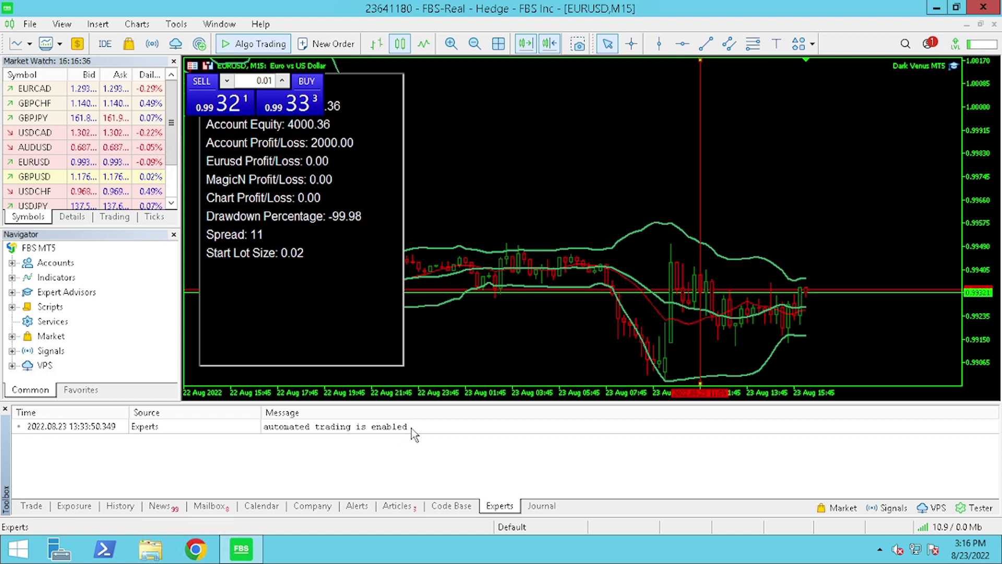